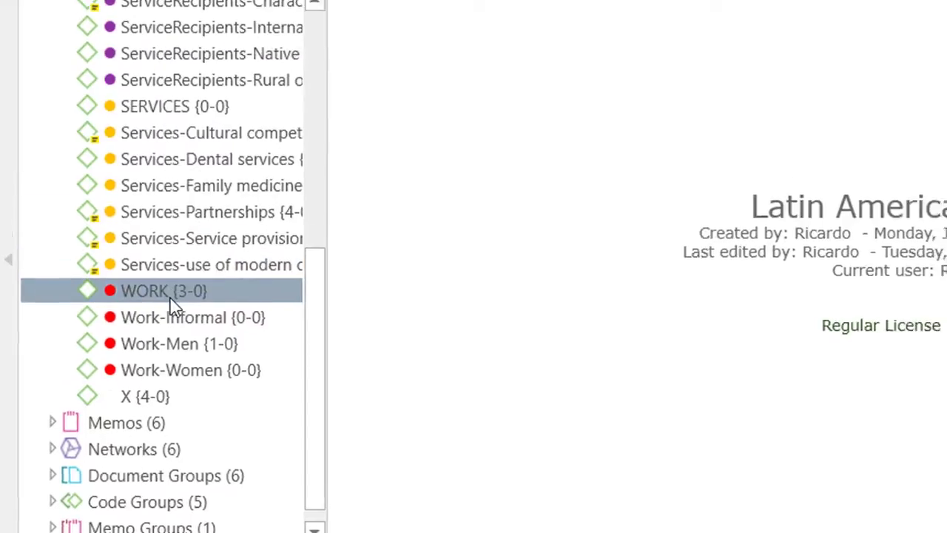
Open the list of quotations coded with WORK from the Project Explorer
double_click(178, 215)
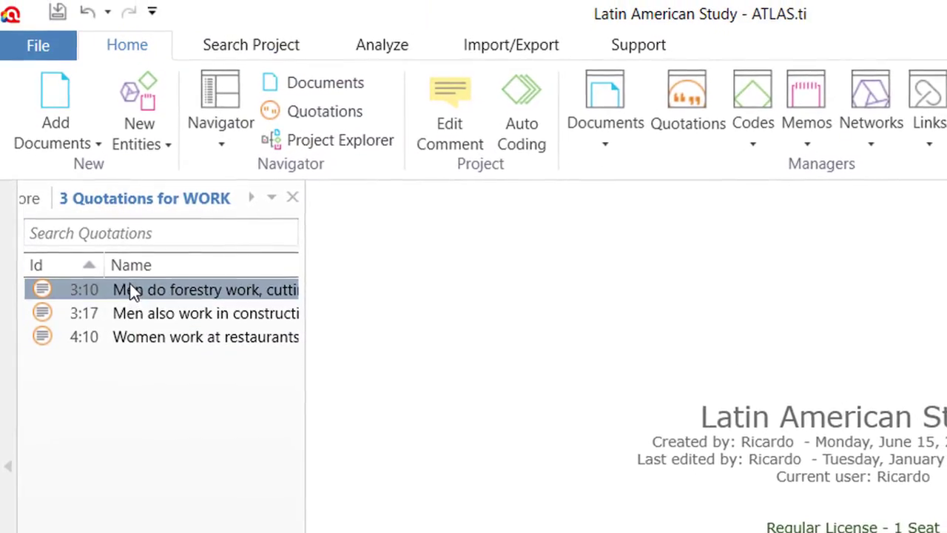
Open D3 at quotation 3:10, read 3:17 and the next WORK quotation, then return to 3:10
double_click(124, 265)
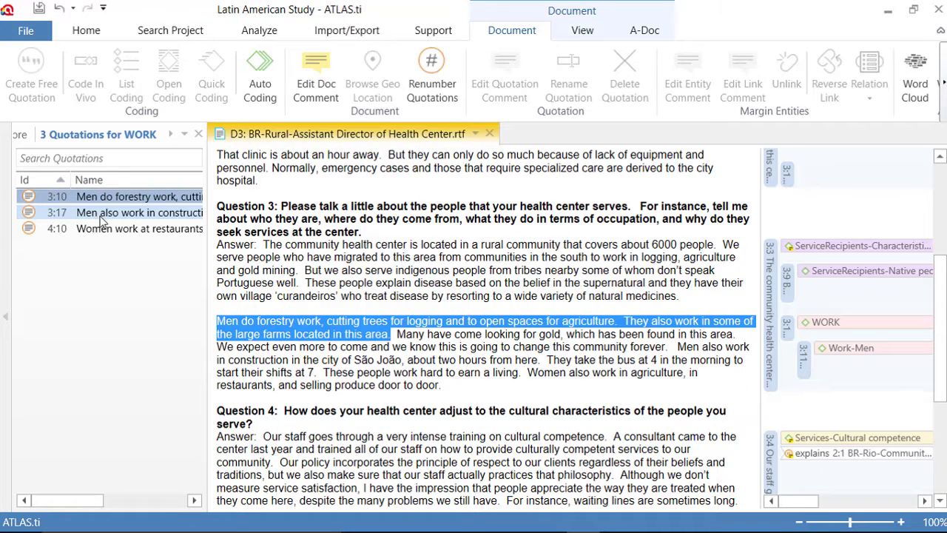
click(101, 214)
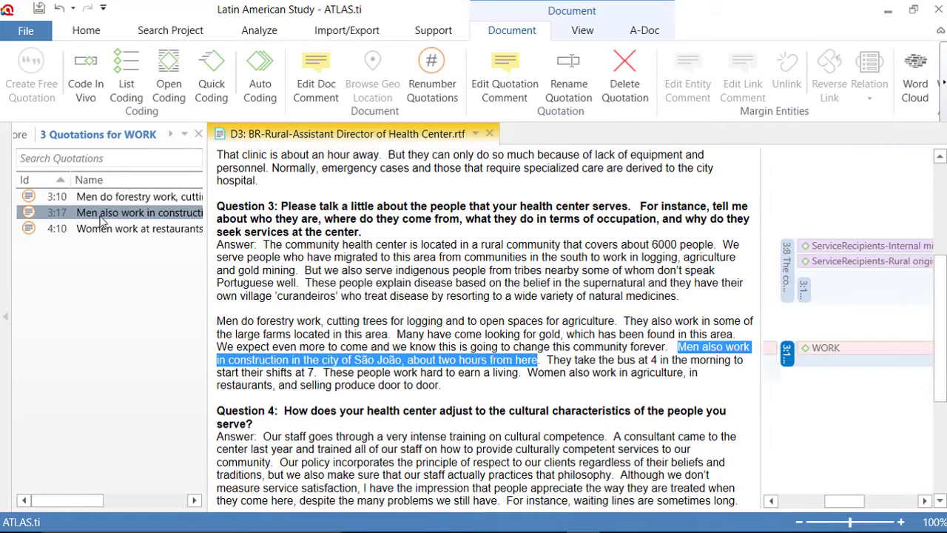
click(104, 228)
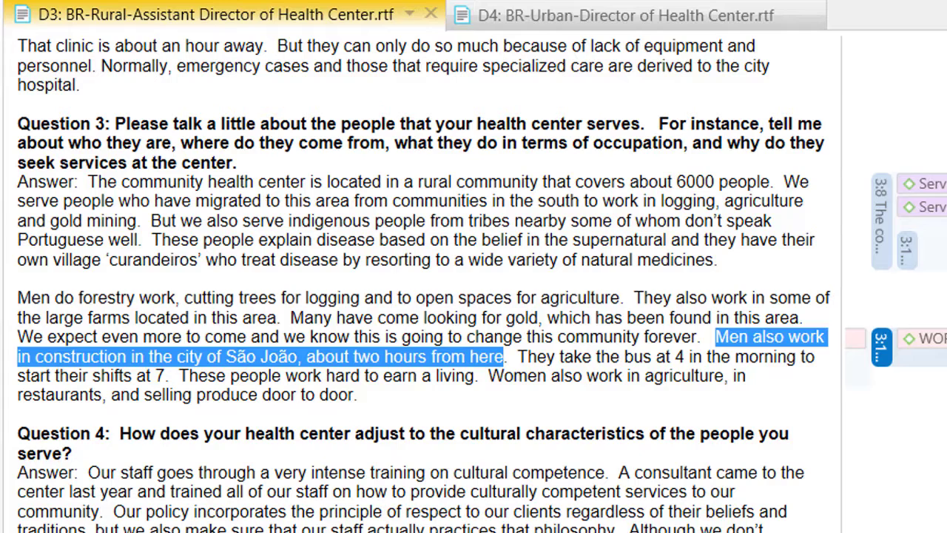
click(148, 307)
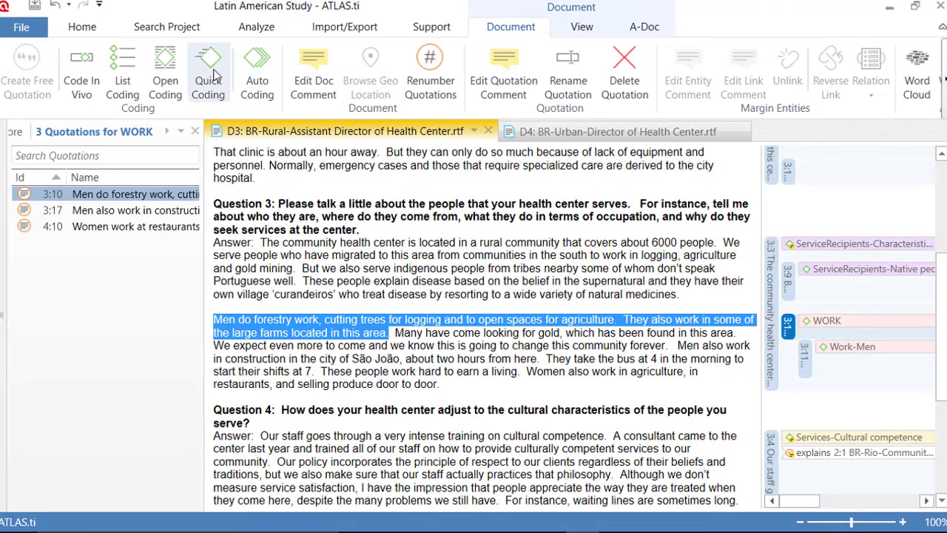
Cancel the new-code attempt on forestry quotation 3:10 and return to the Home ribbon
click(167, 77)
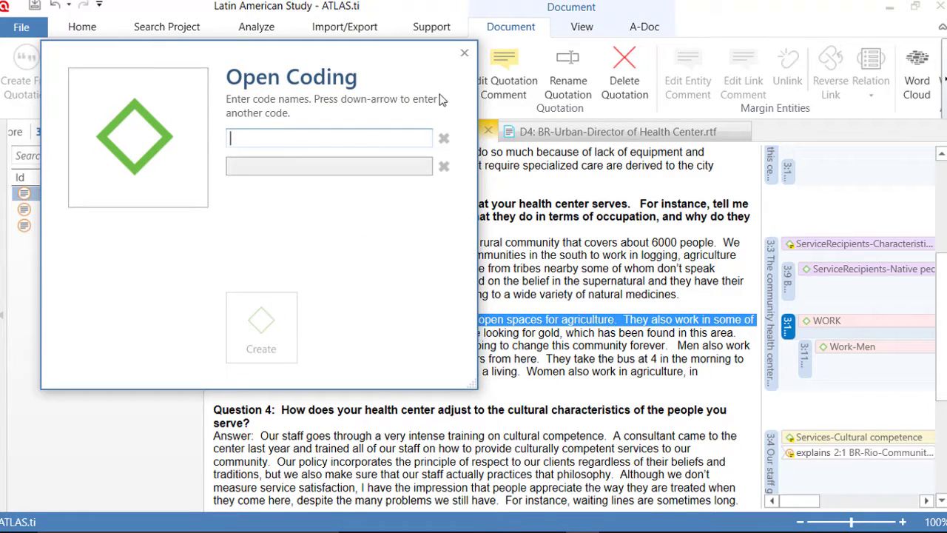
click(464, 54)
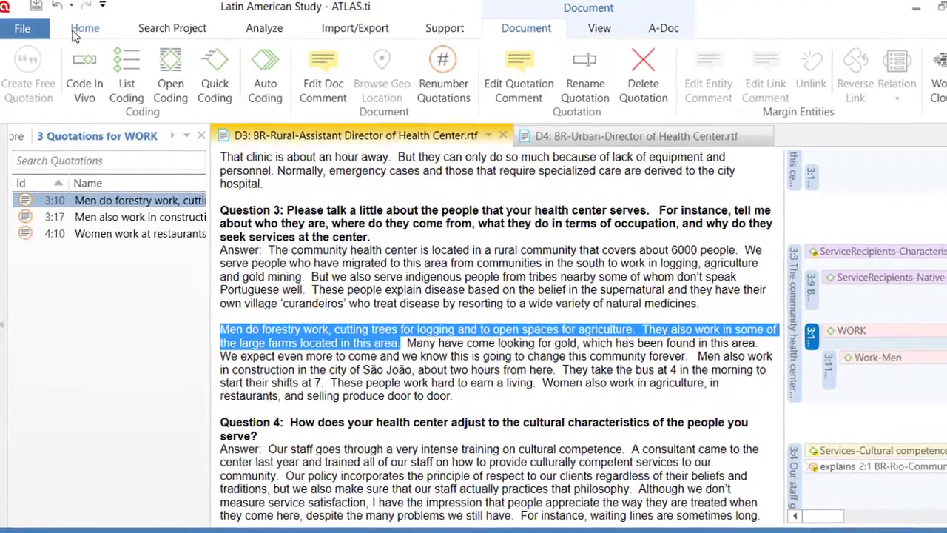
click(73, 33)
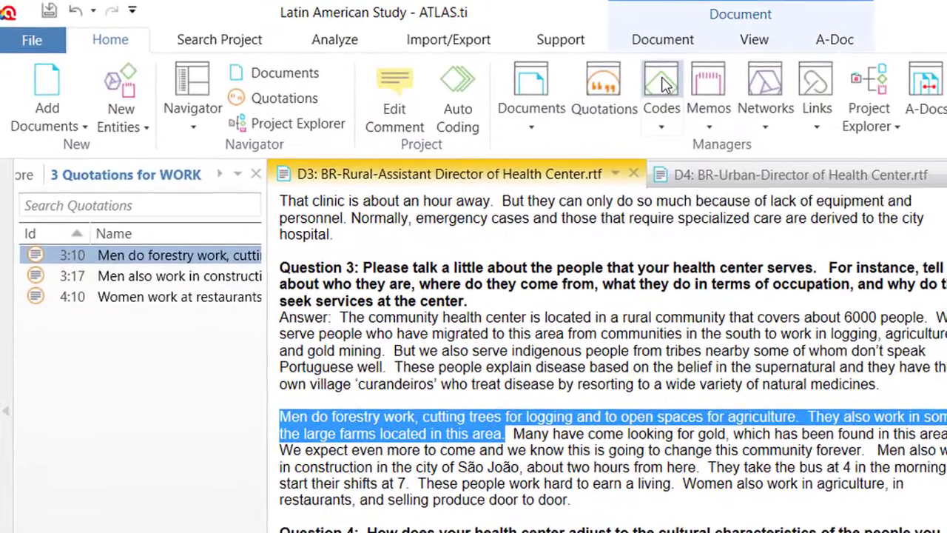
In the maximized Code Manager, select WORK, start Split Code and exclude the Work code group
click(663, 84)
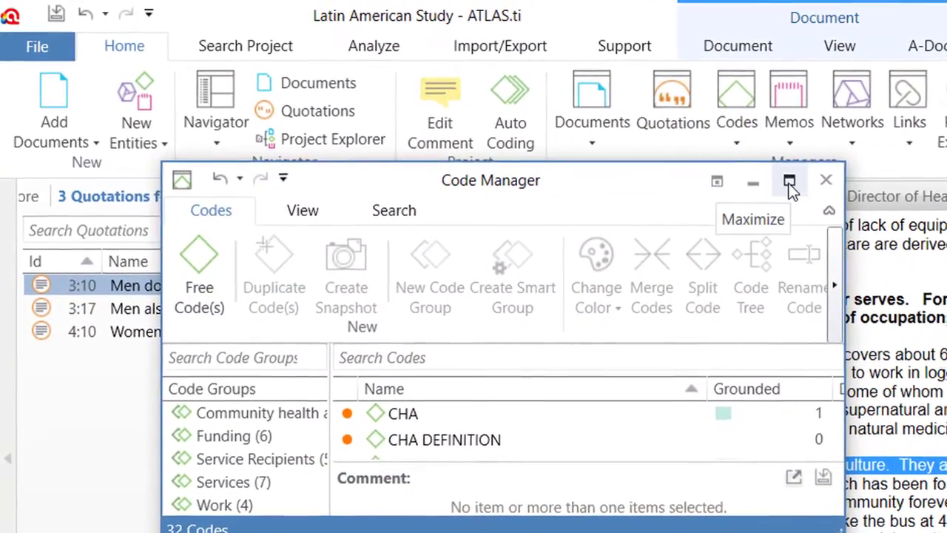
click(790, 185)
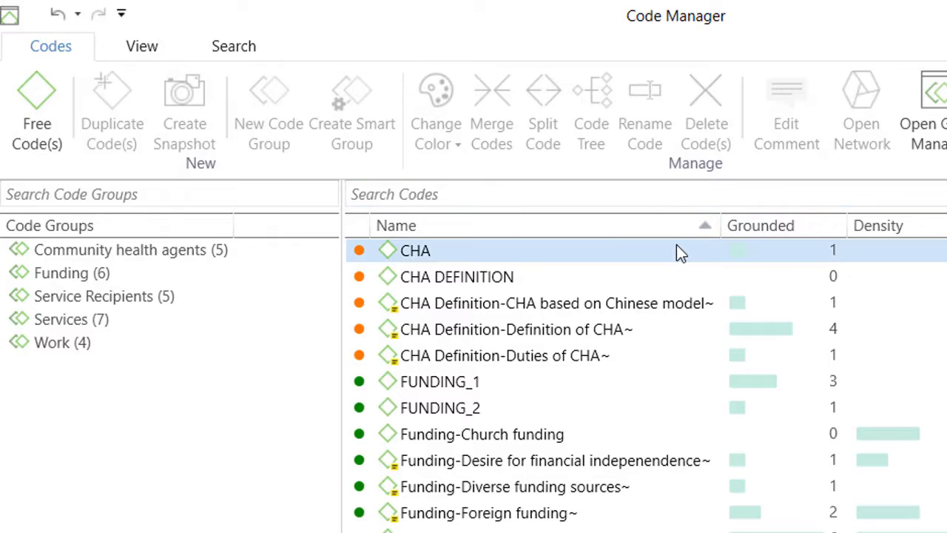
click(675, 381)
scroll(644, 385, down, 6)
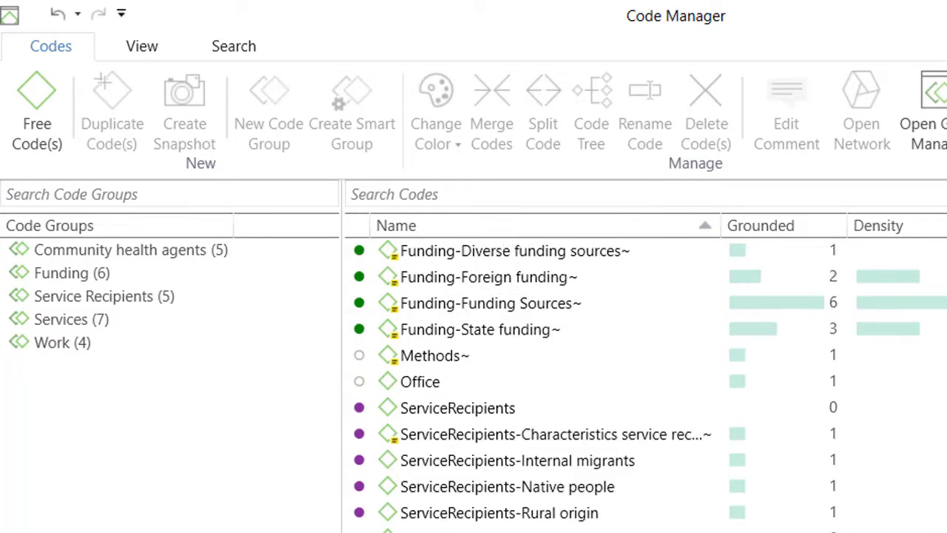
scroll(643, 385, down, 1)
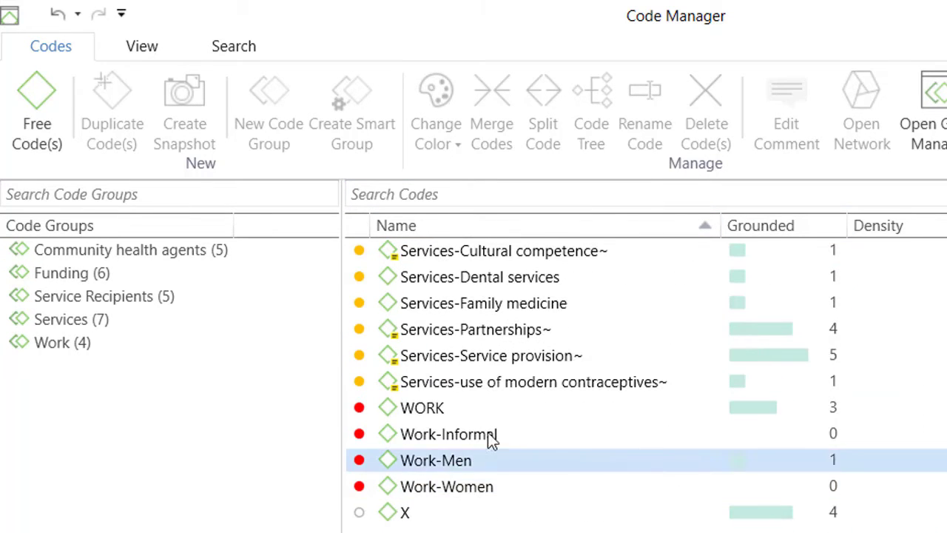
click(437, 406)
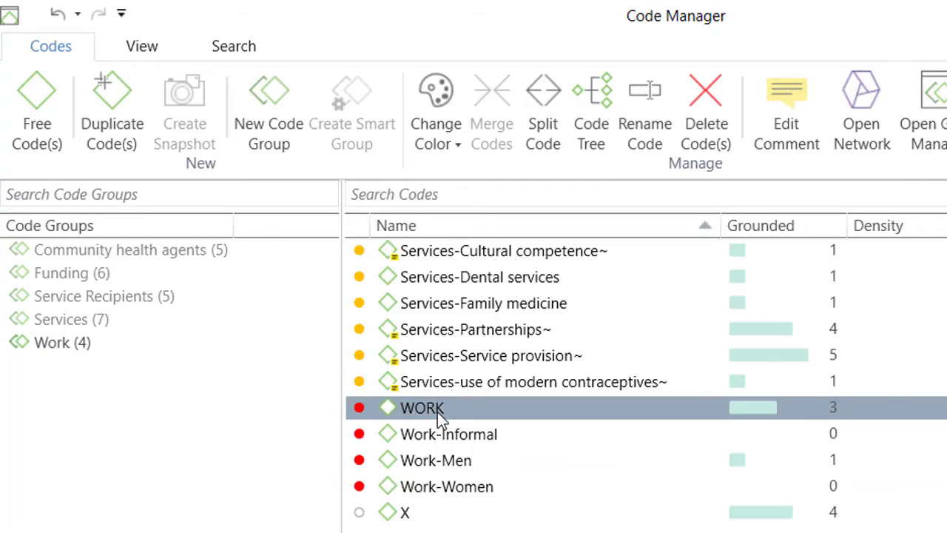
scroll(547, 284, up, 1)
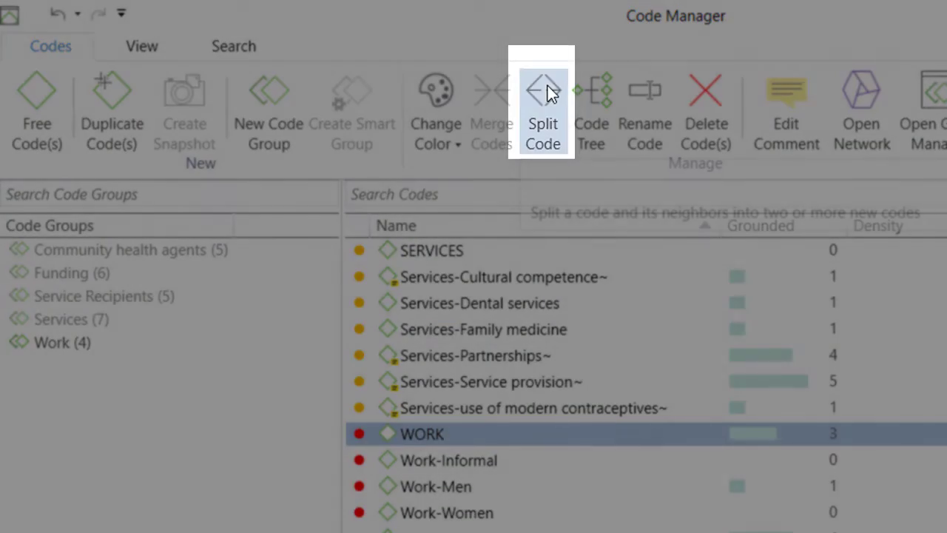
click(547, 91)
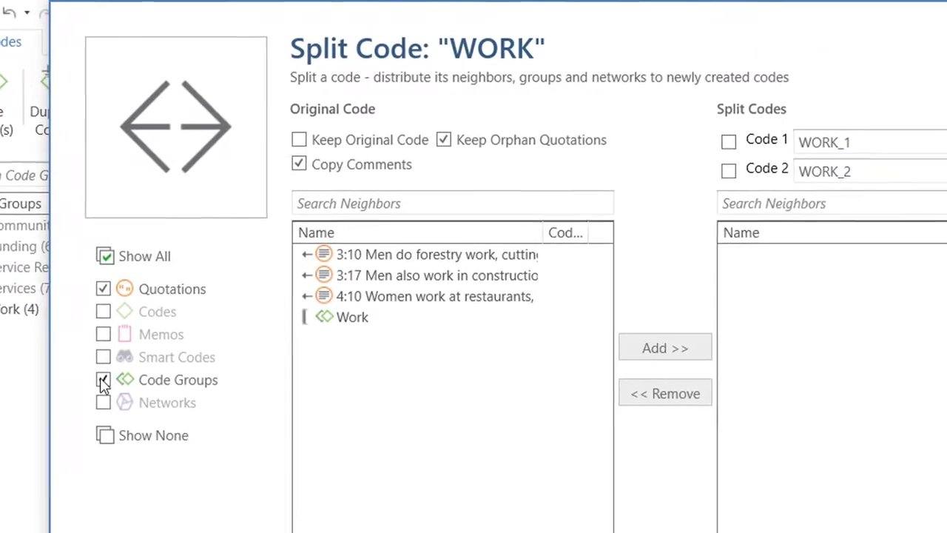
click(137, 403)
Preview the text of quotations 3:10, 3:17 and 4:10 in the Split Code dialog
click(330, 250)
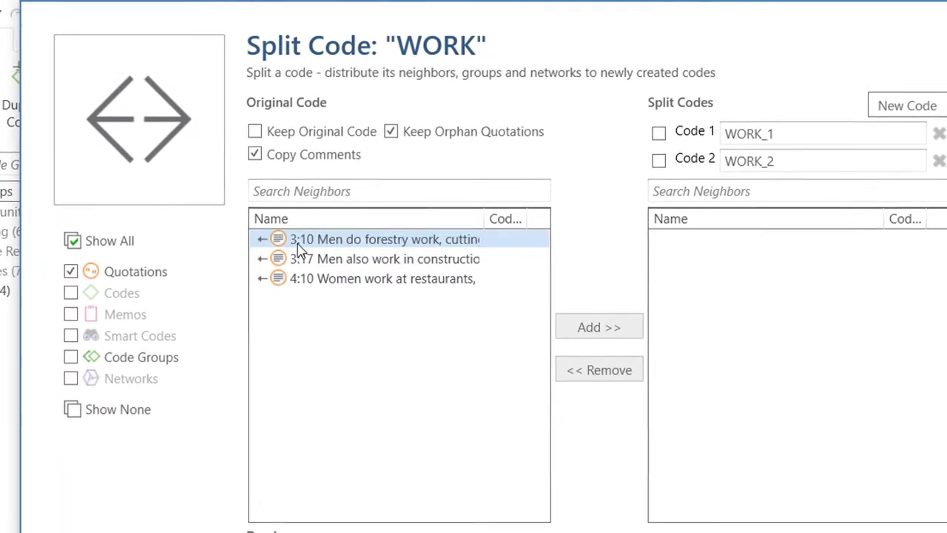
click(290, 256)
click(290, 278)
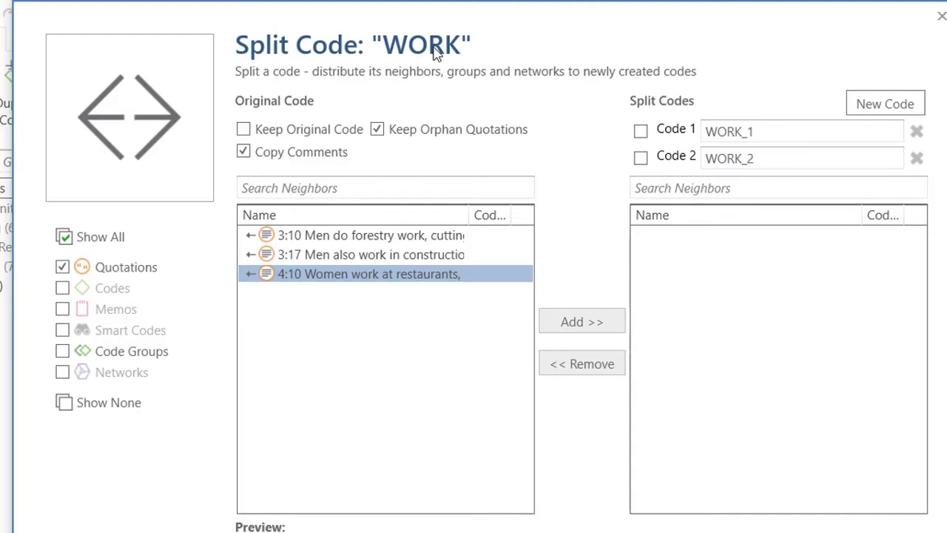
click(317, 235)
ctrl+click(307, 253)
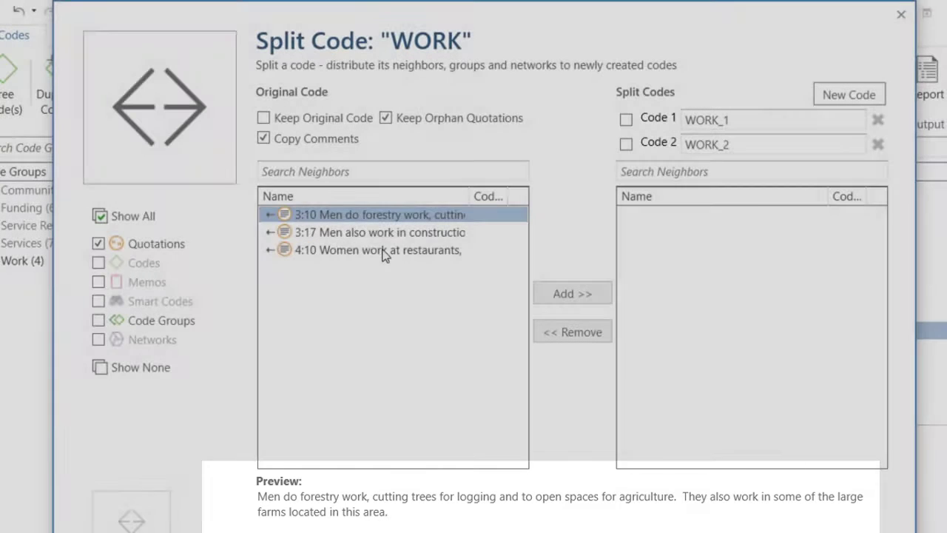
click(370, 232)
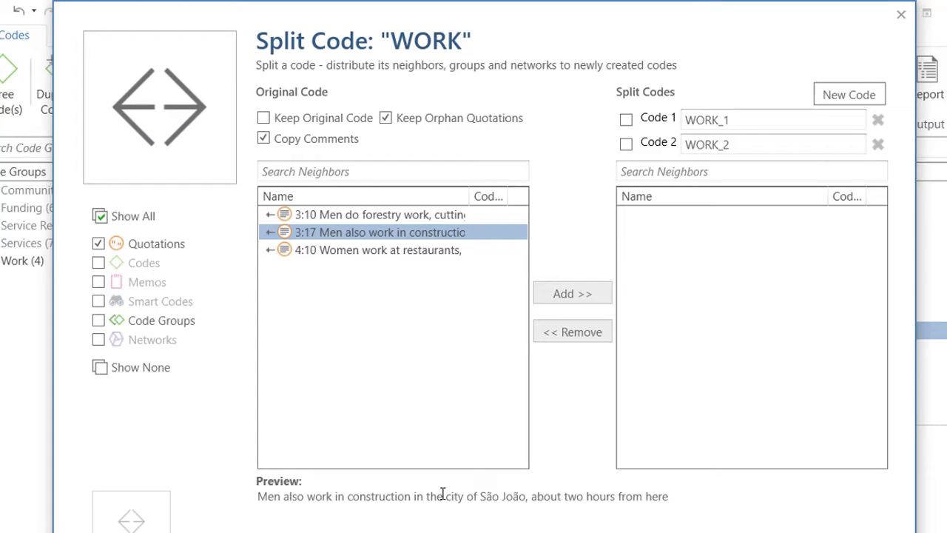
click(332, 254)
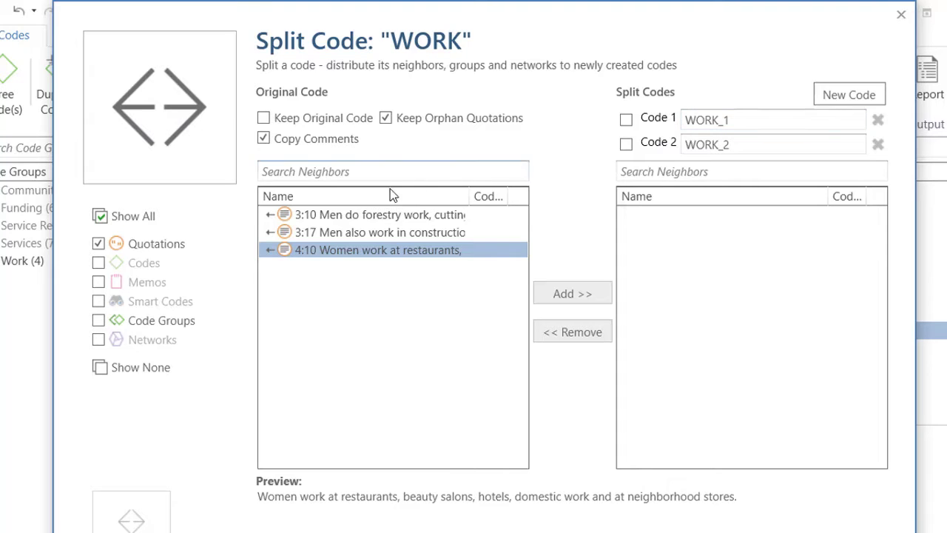
click(361, 219)
click(370, 235)
click(381, 250)
click(388, 220)
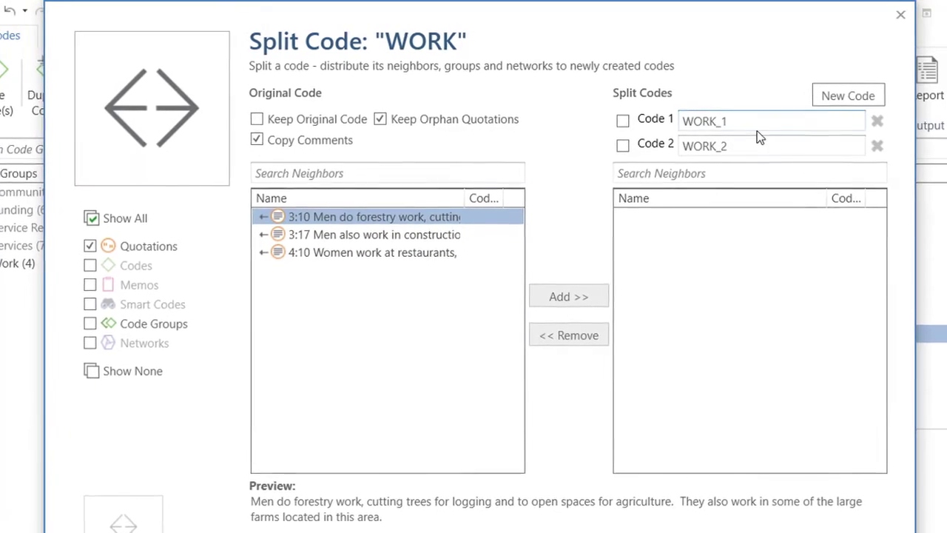
Rename the first two split codes to WORK-Forestry and WORK-Construction
click(752, 122)
key(BackSpace)
key(BackSpace)
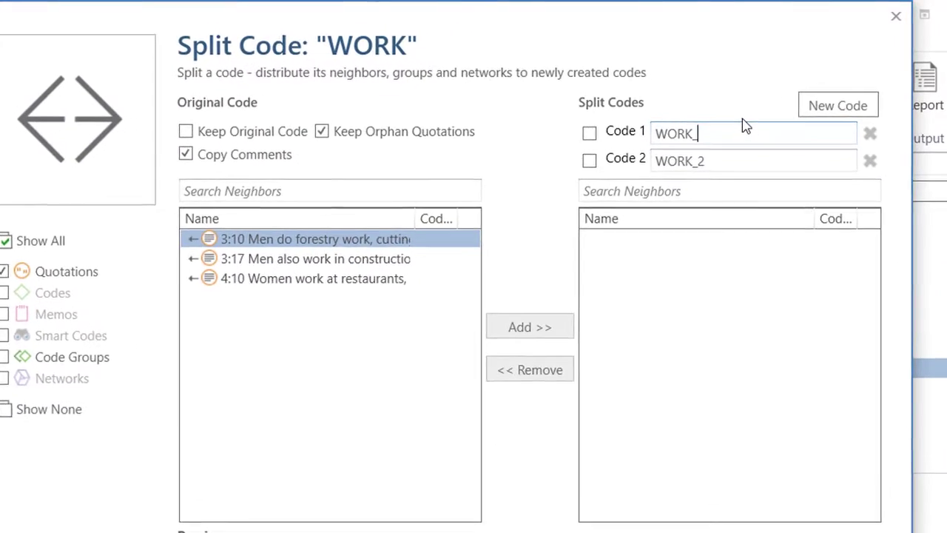
text(-)
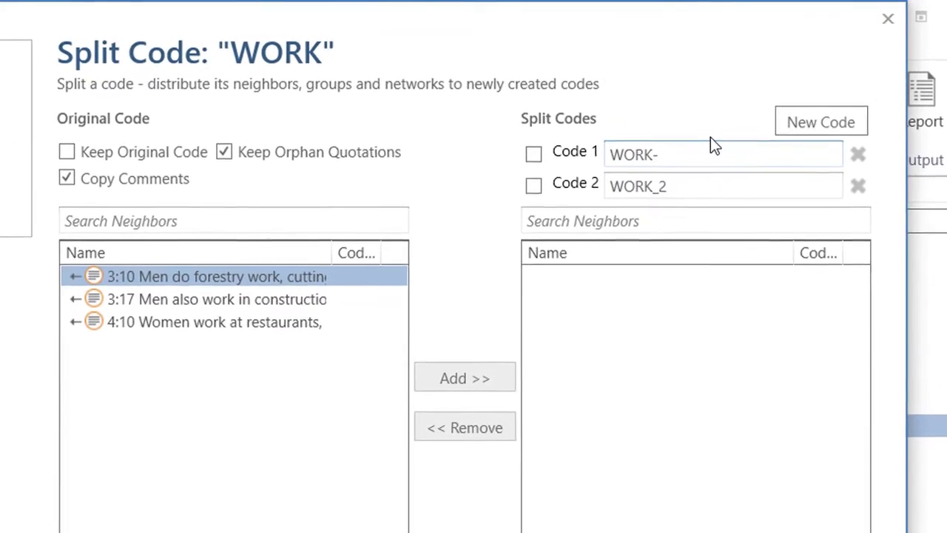
text(Forestry)
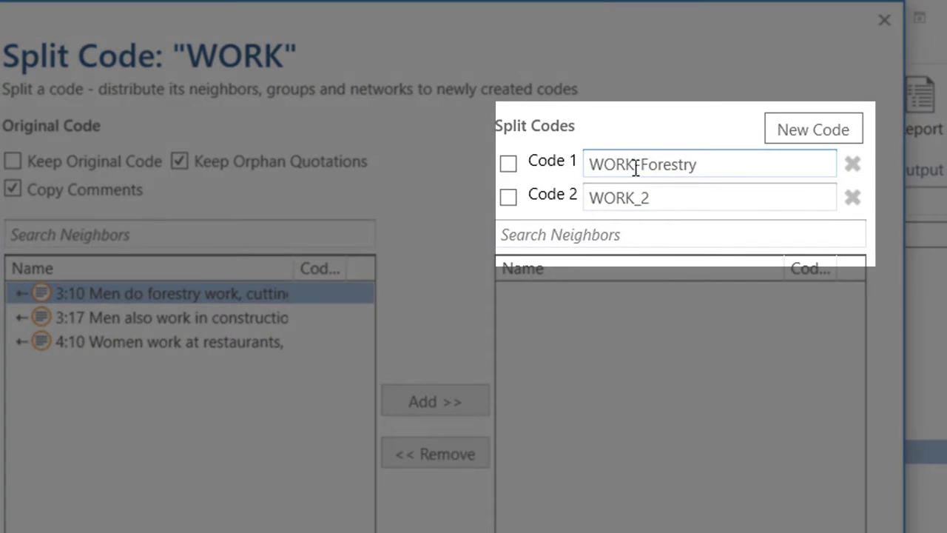
click(659, 195)
key(BackSpace)
key(BackSpace)
text(-)
text(Cpn)
key(BackSpace)
key(BackSpace)
text(onstruction)
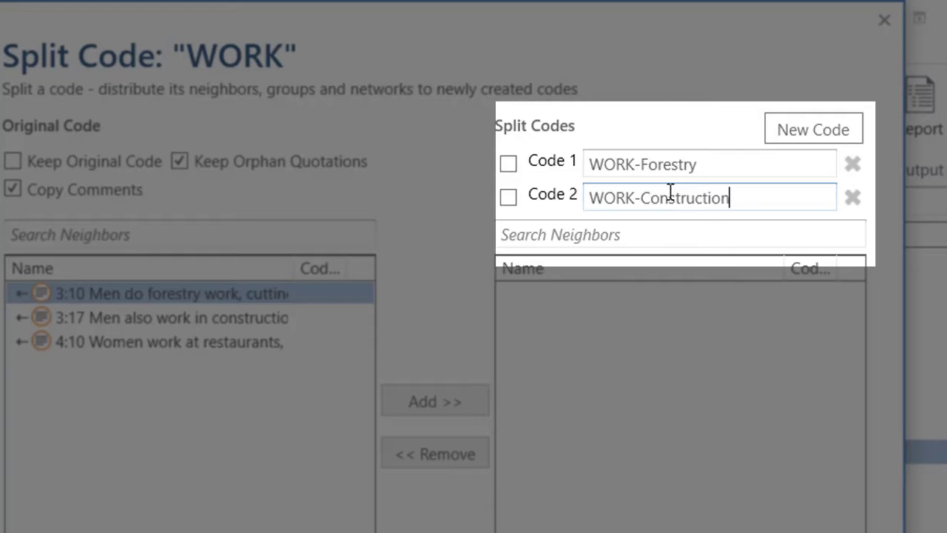
Add a third split code named WORK-Service Sector
click(790, 133)
click(641, 227)
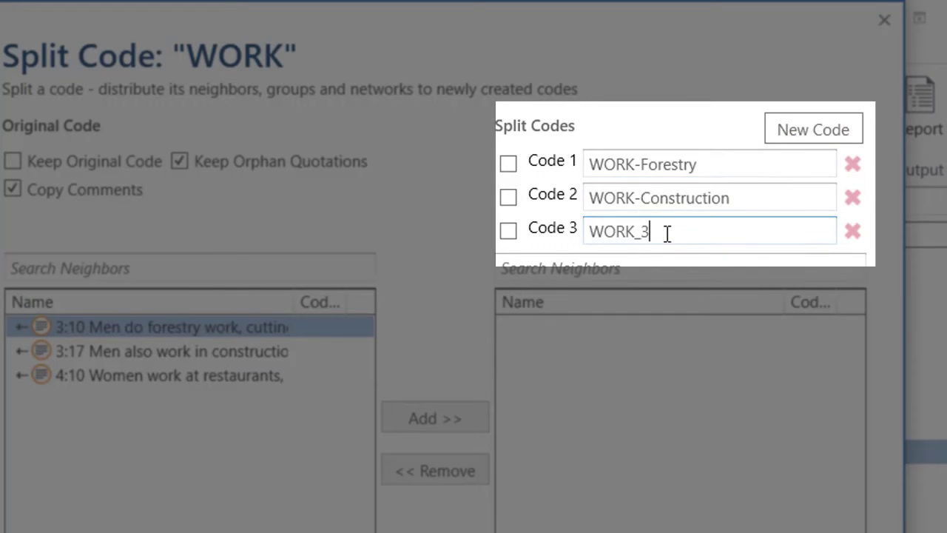
key(BackSpace)
key(BackSpace)
text(-Servic)
text(e Sector)
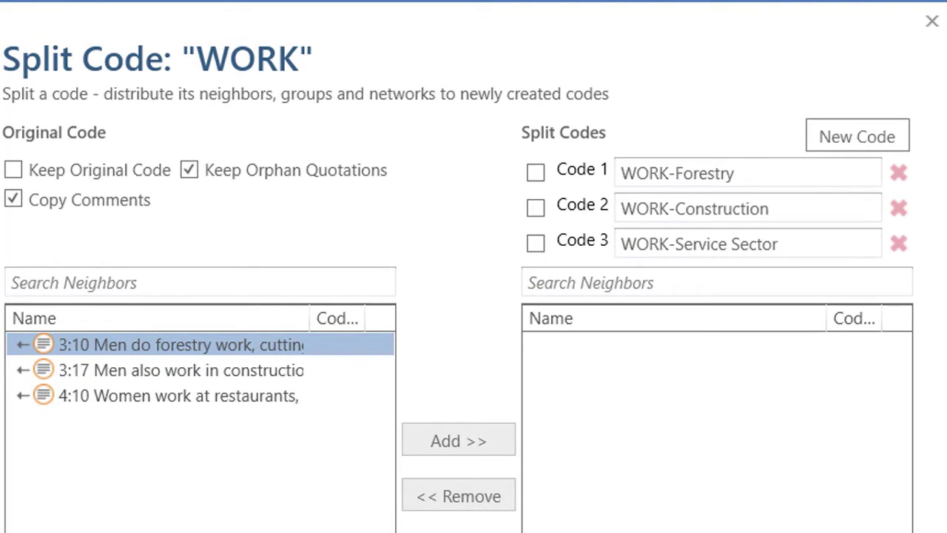
Link quotation 3:10 to WORK-Forestry and quotation 3:17 to WORK-Construction
click(535, 173)
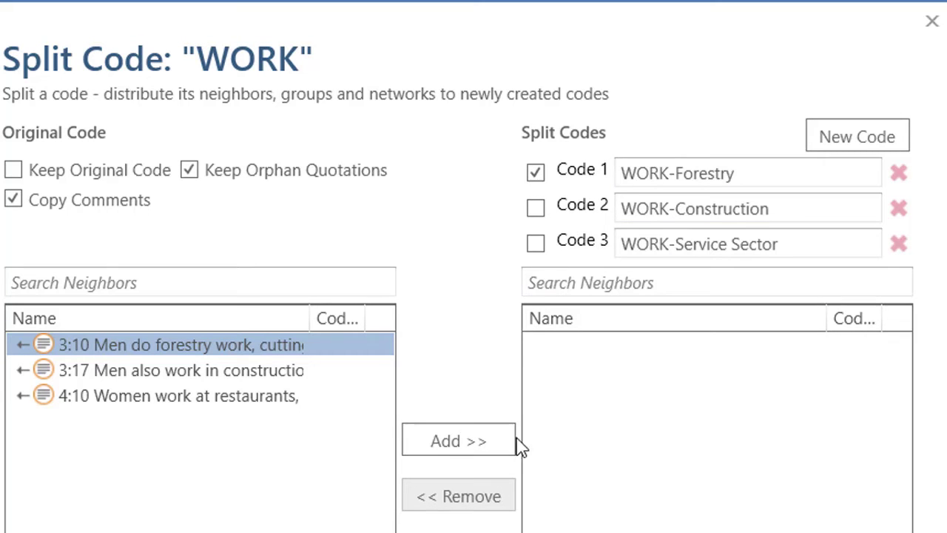
click(454, 450)
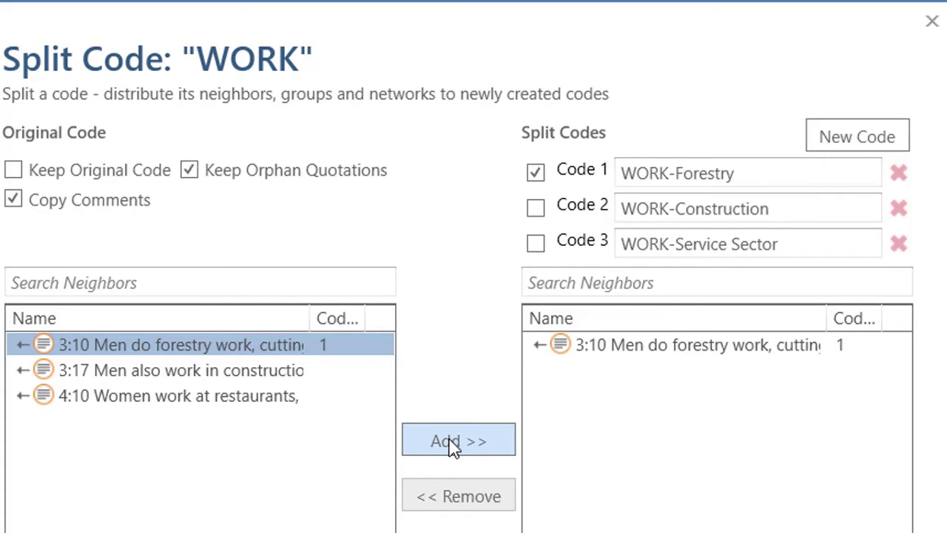
click(259, 376)
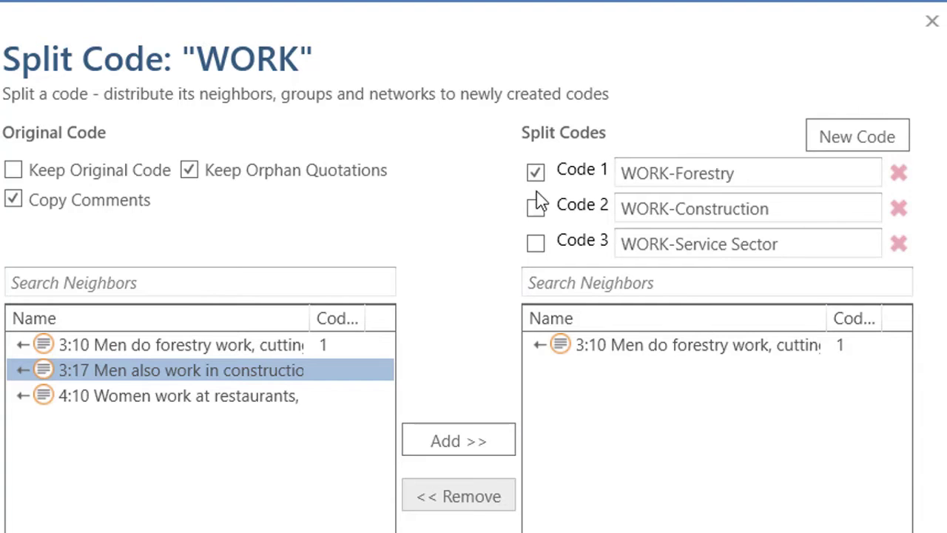
click(534, 173)
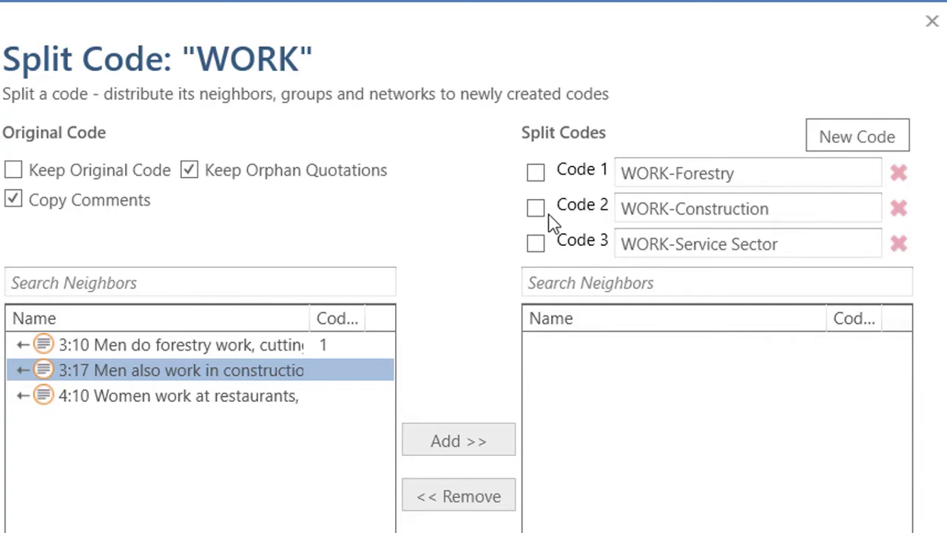
click(536, 209)
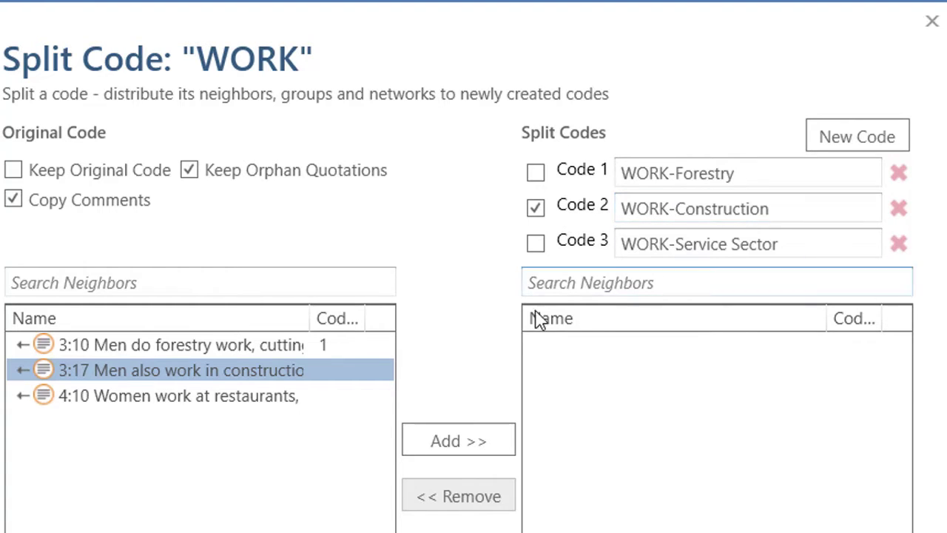
click(441, 453)
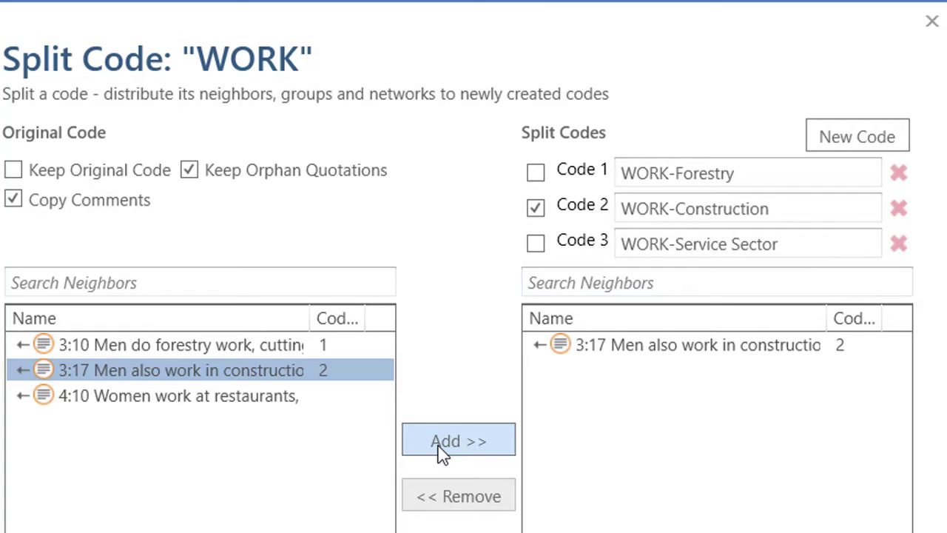
Link quotation 4:10 to WORK-Service Sector and tick Keep Original Code
click(118, 406)
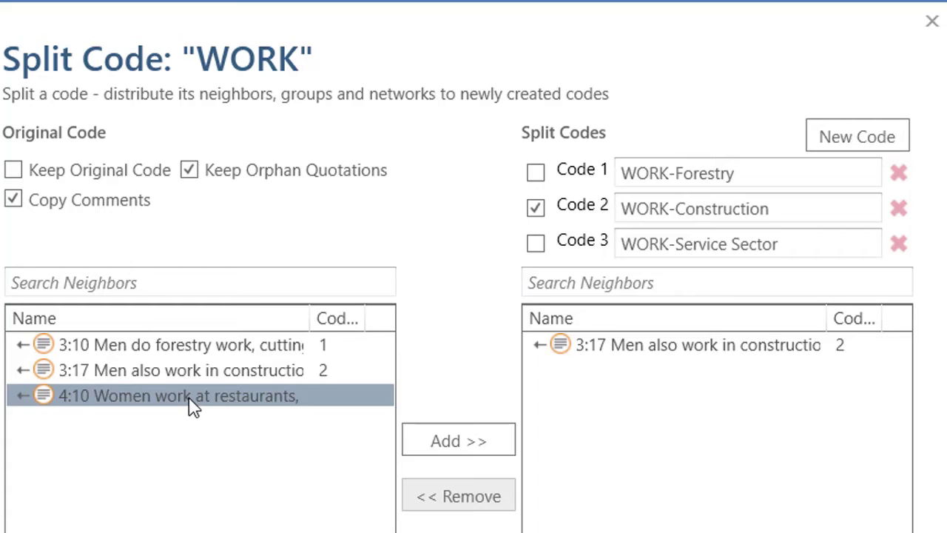
click(536, 211)
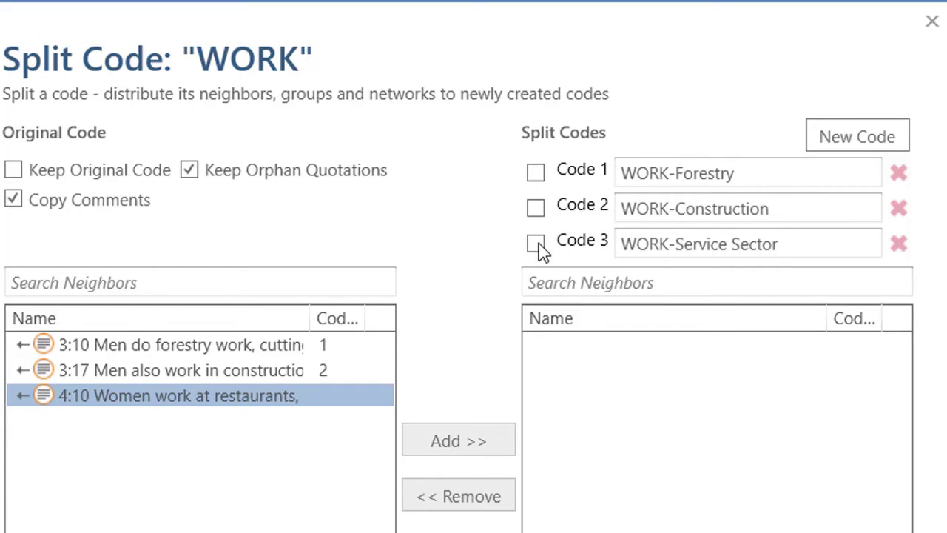
click(535, 244)
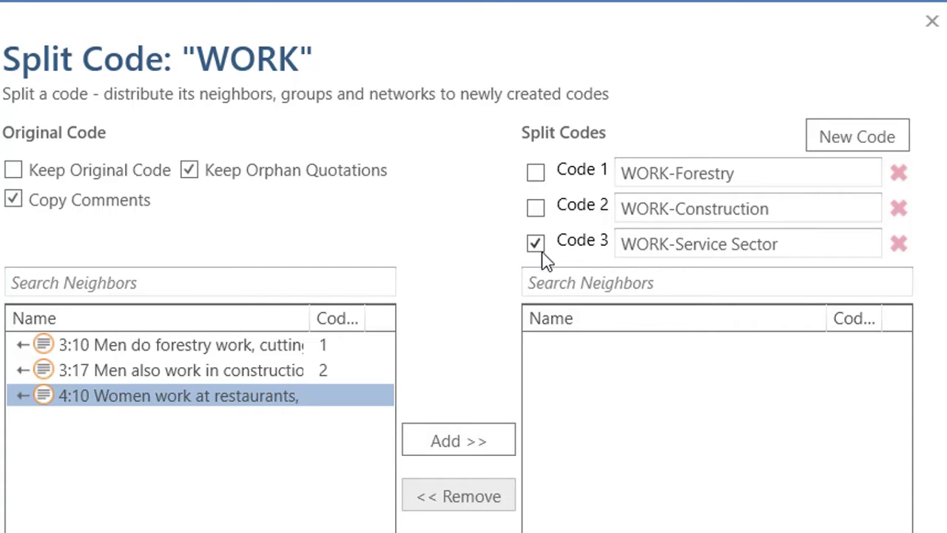
click(452, 445)
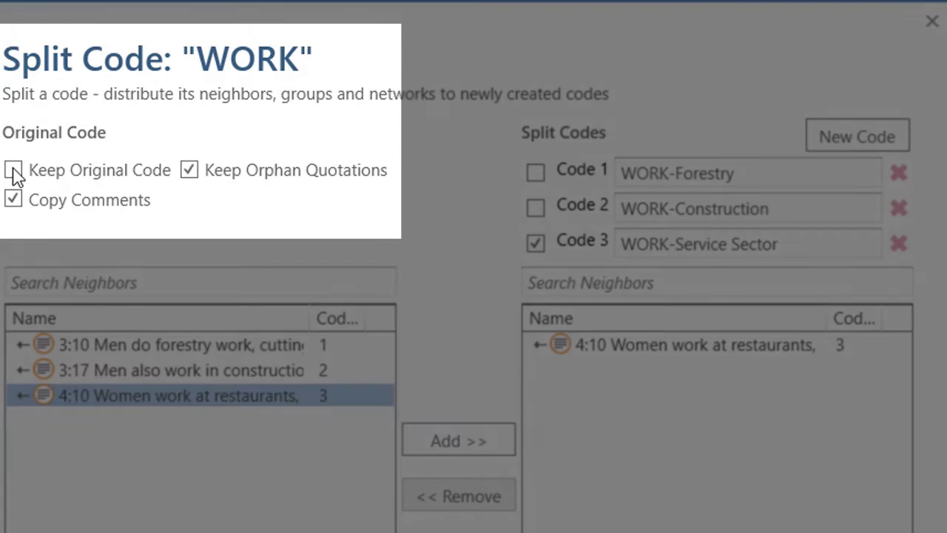
click(13, 170)
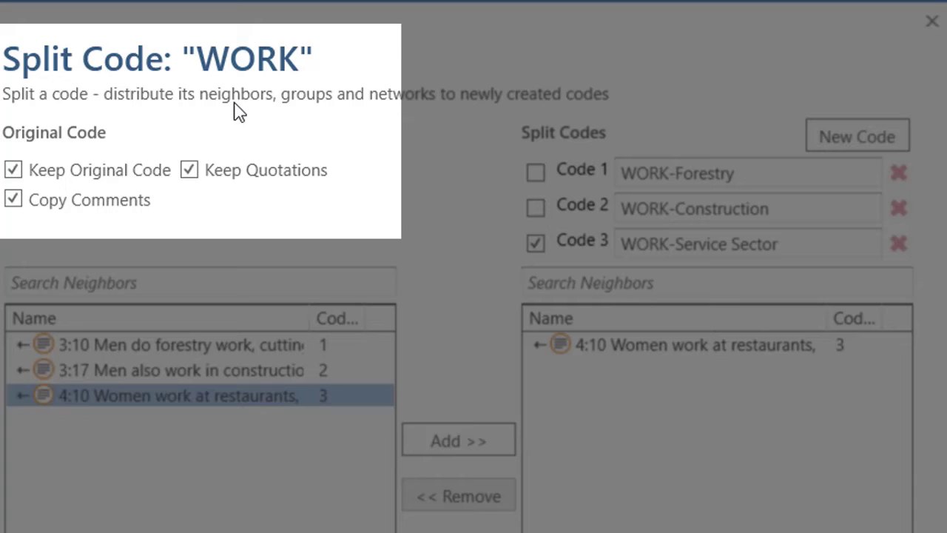
Check the assignments, untick Keep Quotations, run the split, and list WORK's remaining quotations
ctrl+click(169, 370)
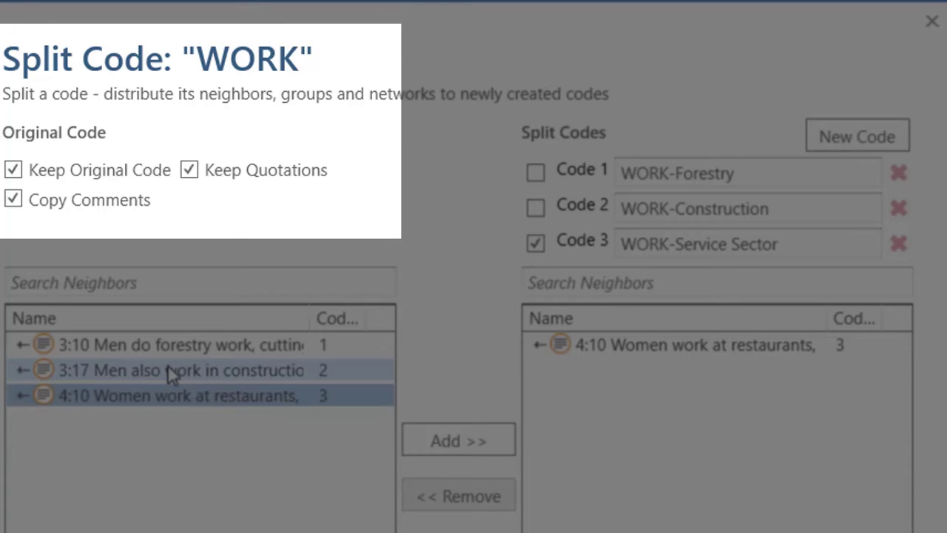
click(201, 345)
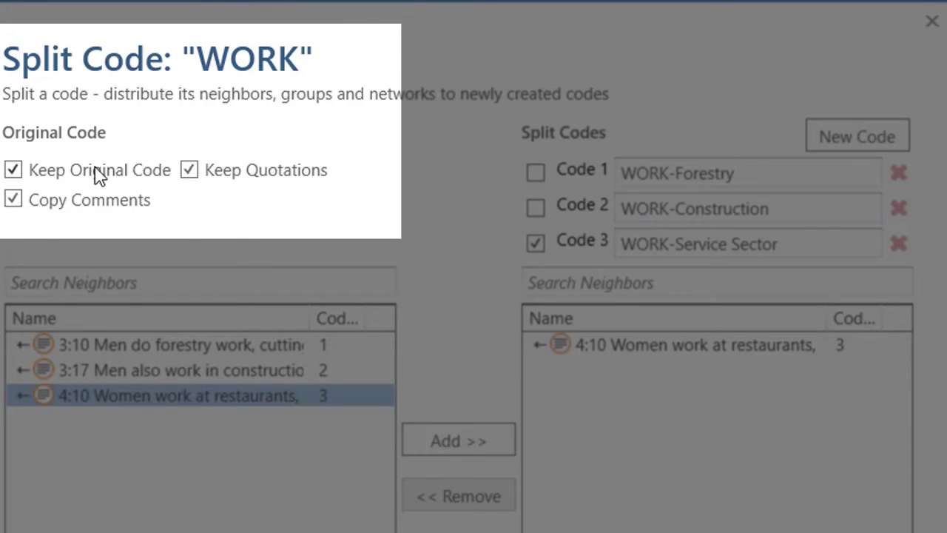
click(188, 171)
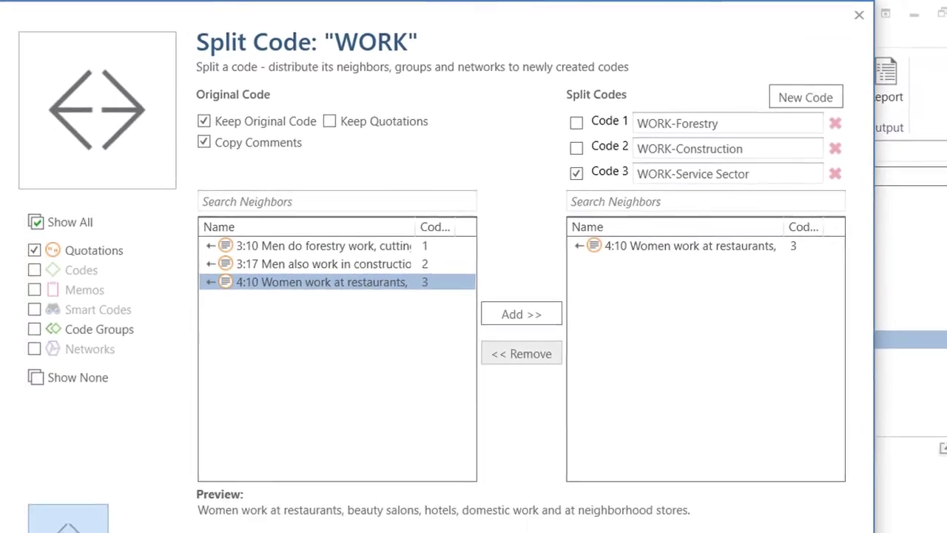
click(66, 526)
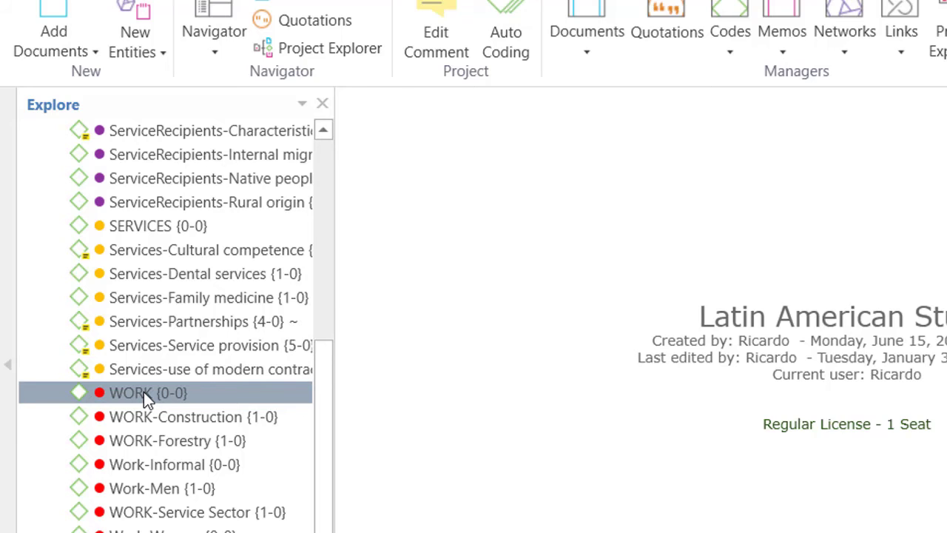
double_click(143, 391)
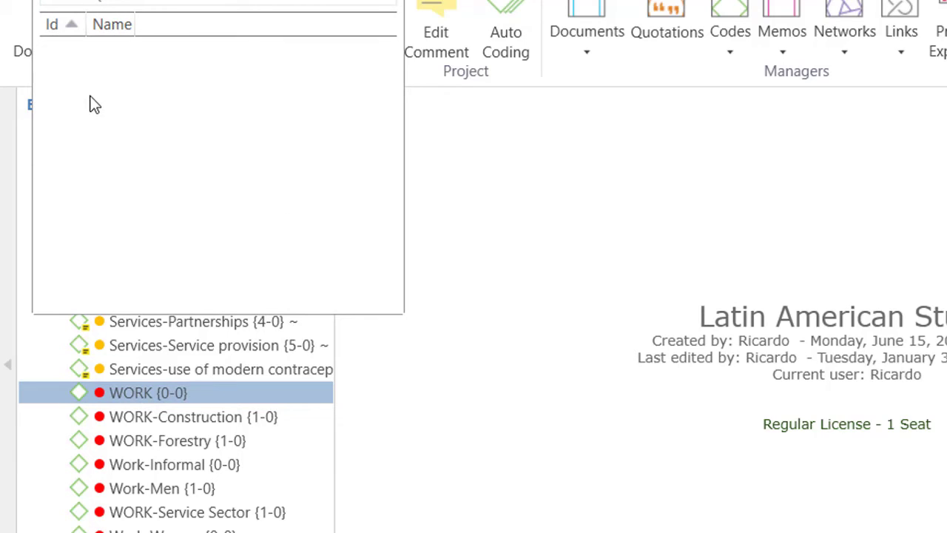
View the quotations of WORK-Construction, WORK-Forestry and WORK-Service Sector, ending in D4
double_click(189, 416)
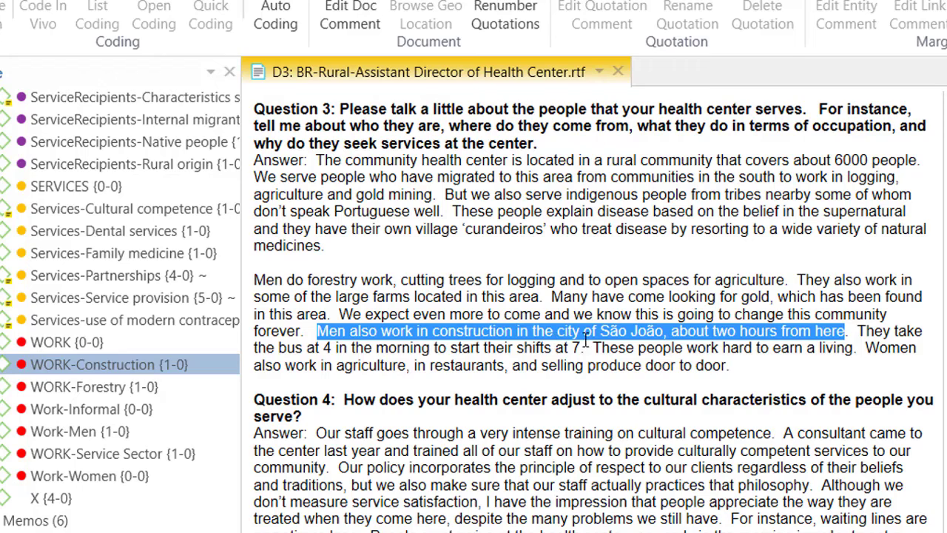
click(97, 385)
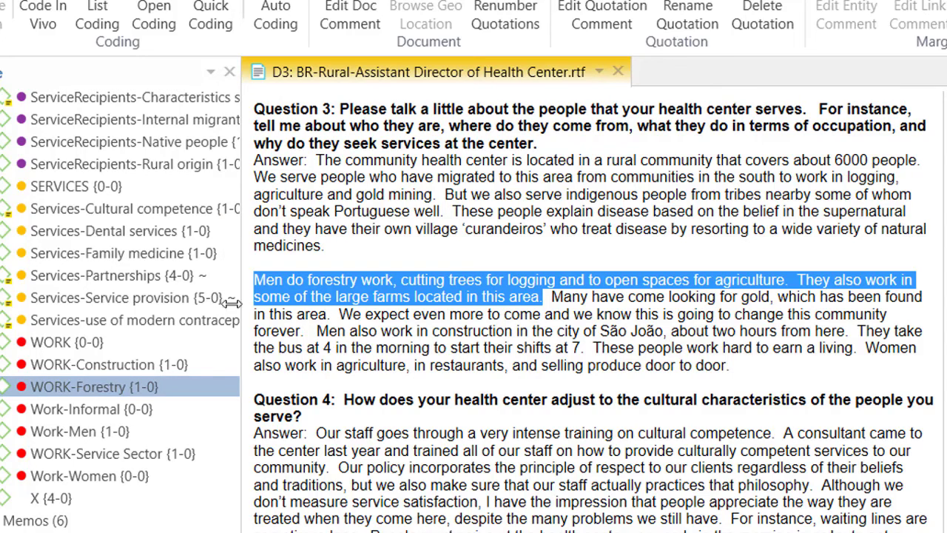
click(115, 453)
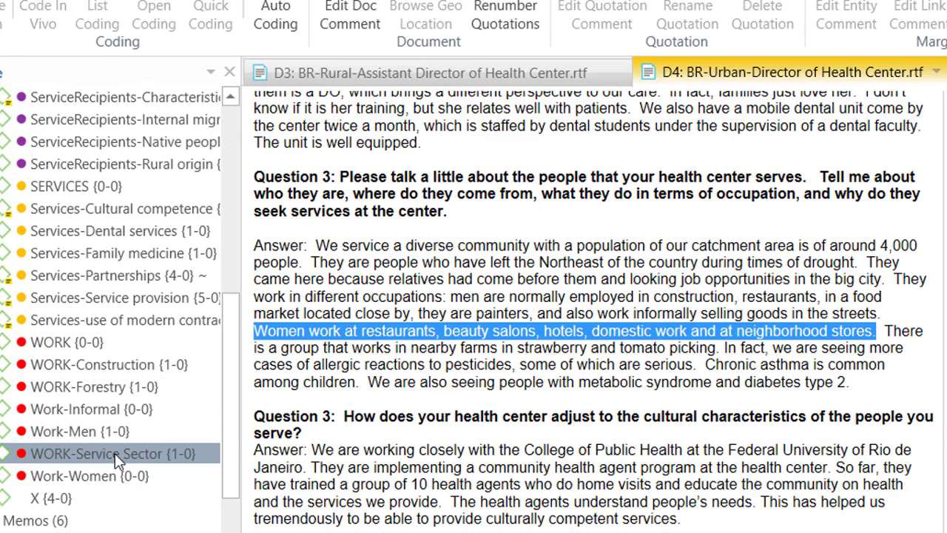